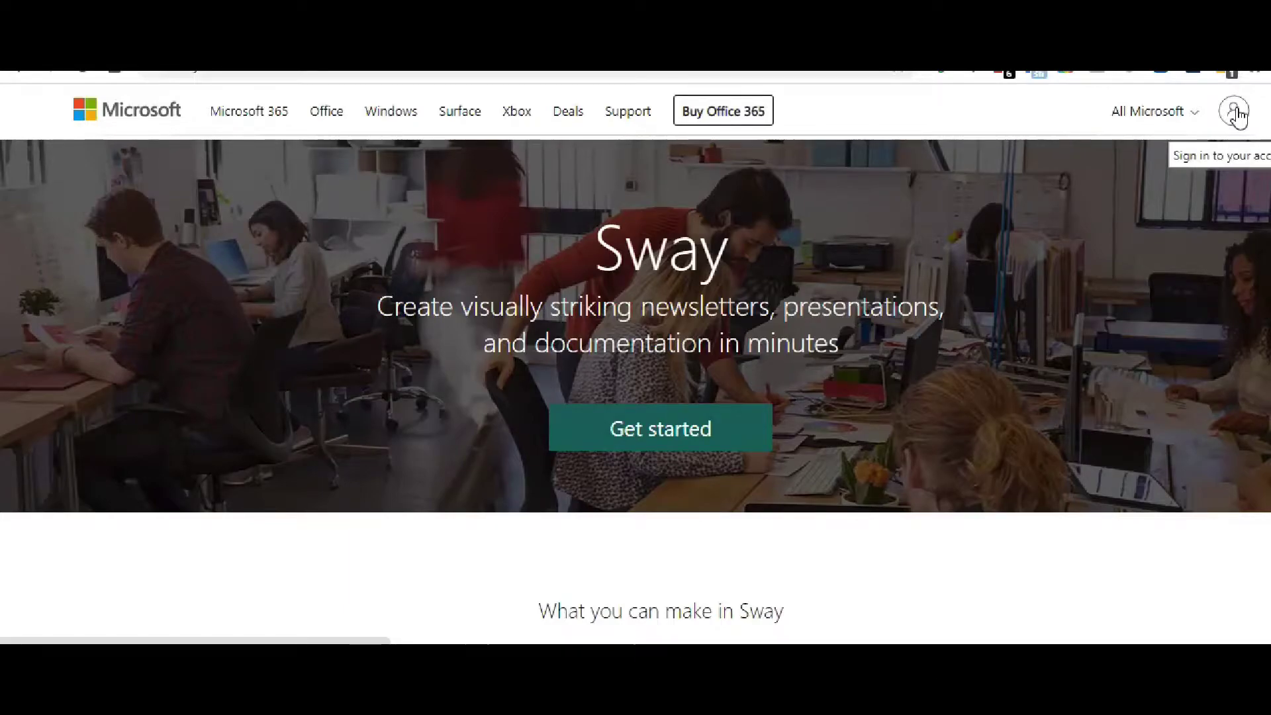
Sign in with the Microsoft account and create a new blank, untitled Sway
left_click(1234, 113)
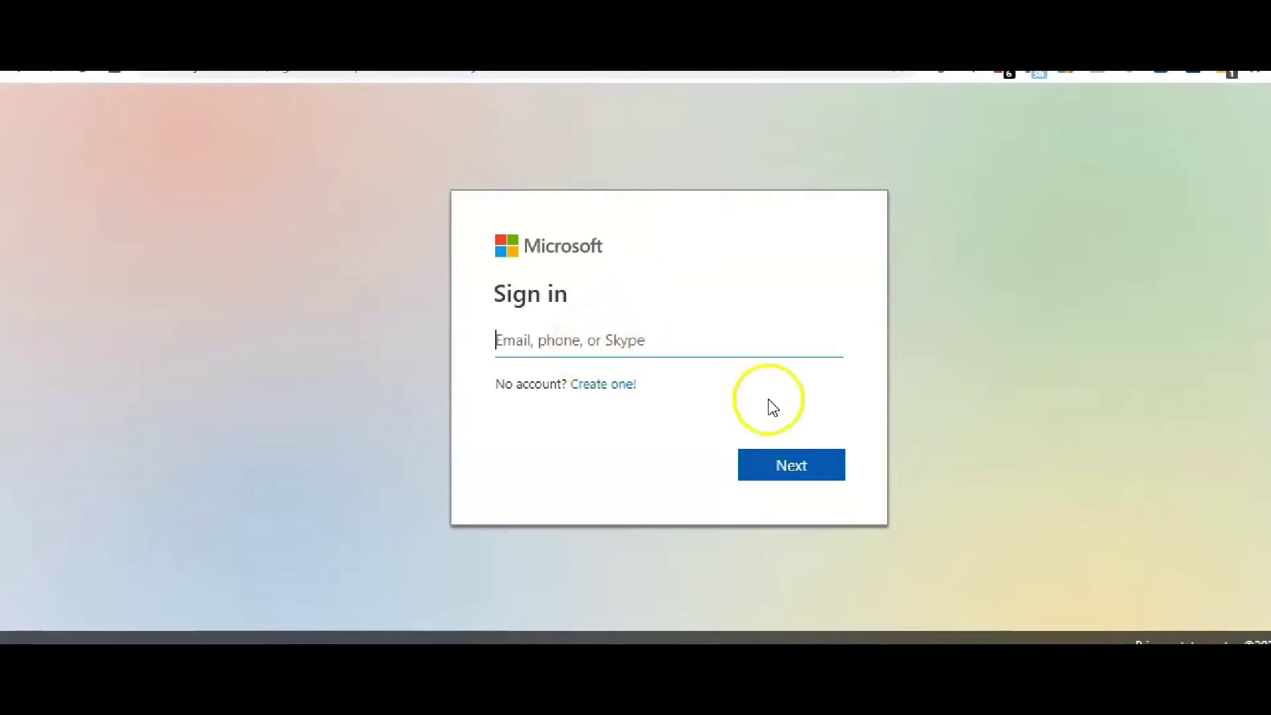
left_click(800, 471)
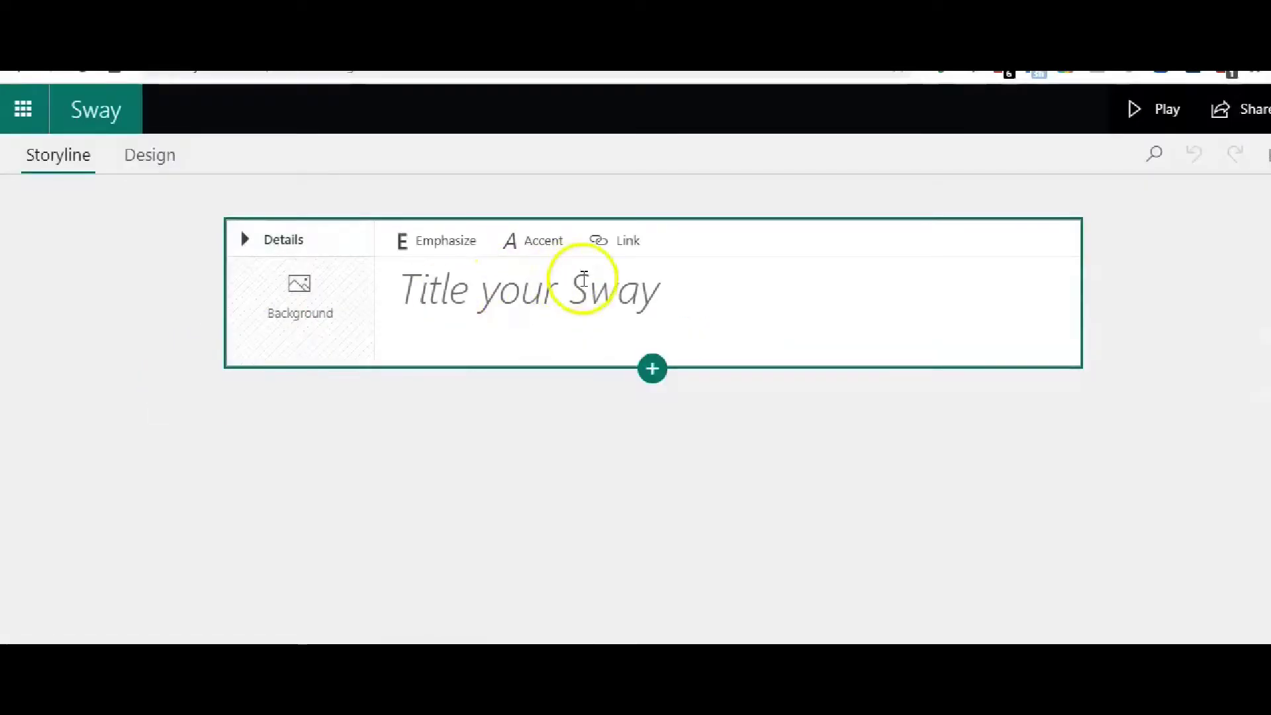
Start typing the title 'Types of Bridges' on the title card
left_click(634, 294)
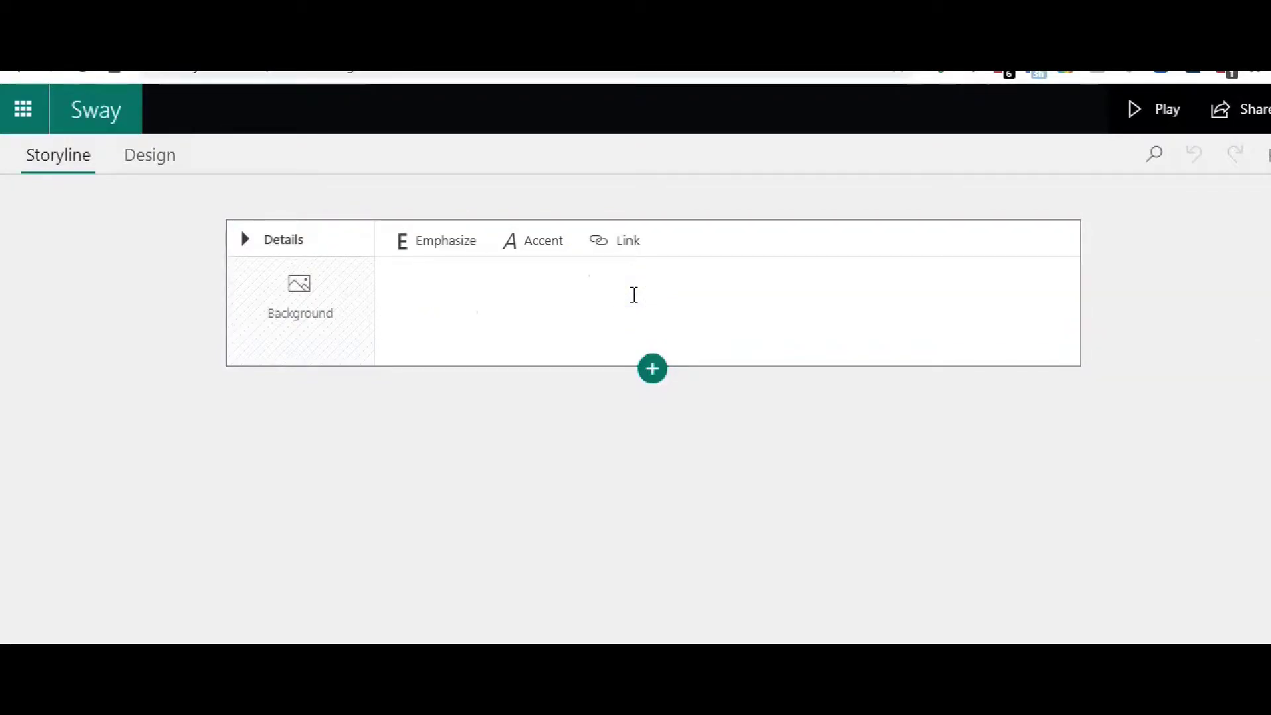
left_click(634, 293)
type("Typ")
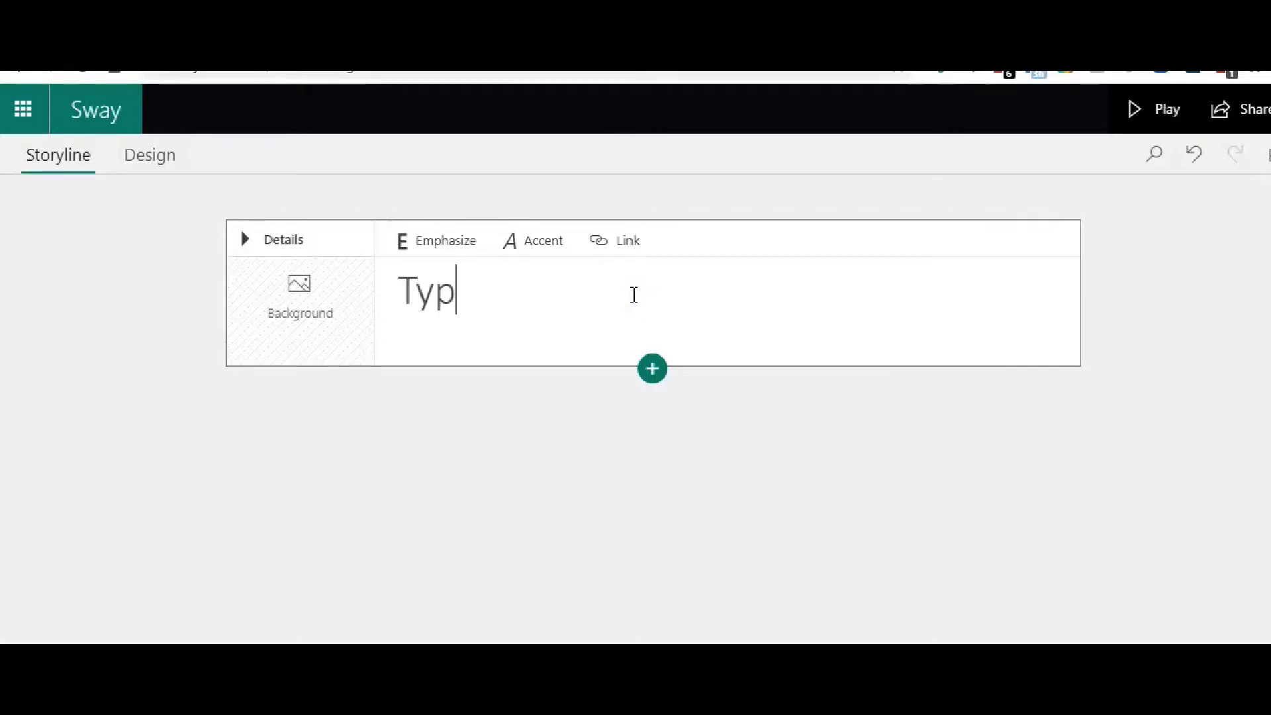
type("es of Bru")
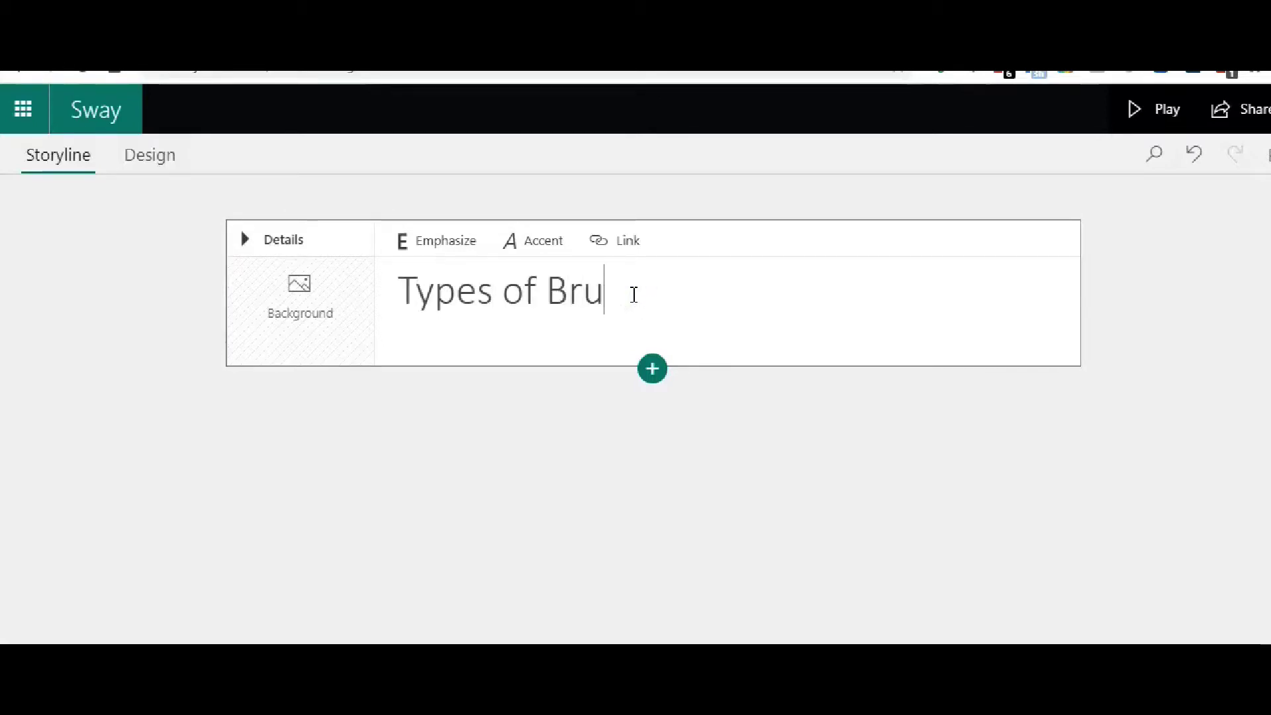
key("BackSpace")
type("idges")
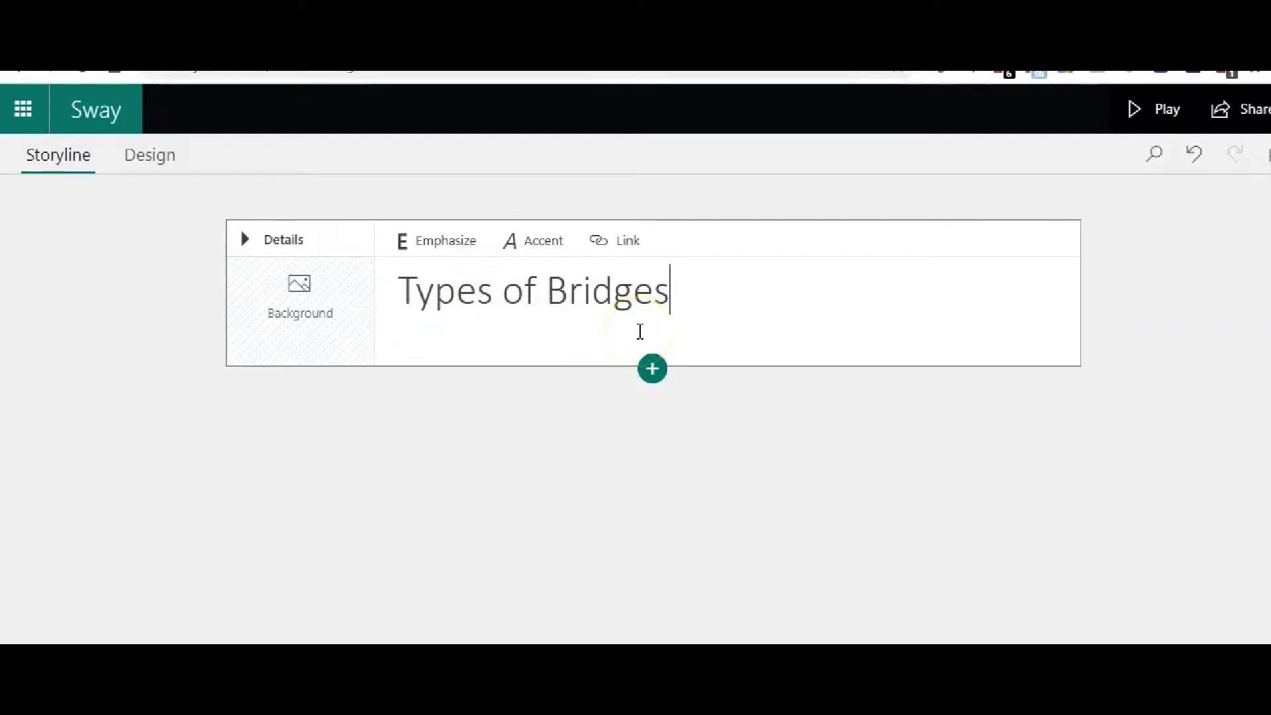
Insert an empty Image card below the title card from the Insert Content choices
left_click(652, 371)
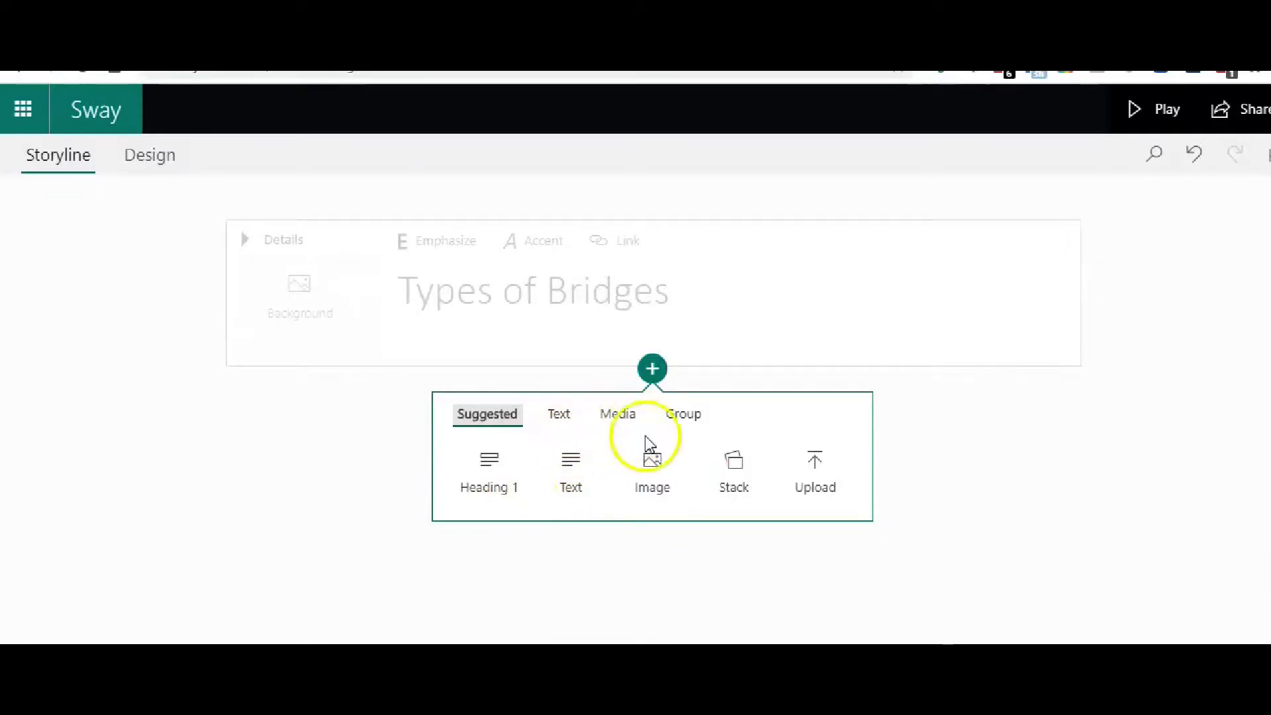
left_click(651, 475)
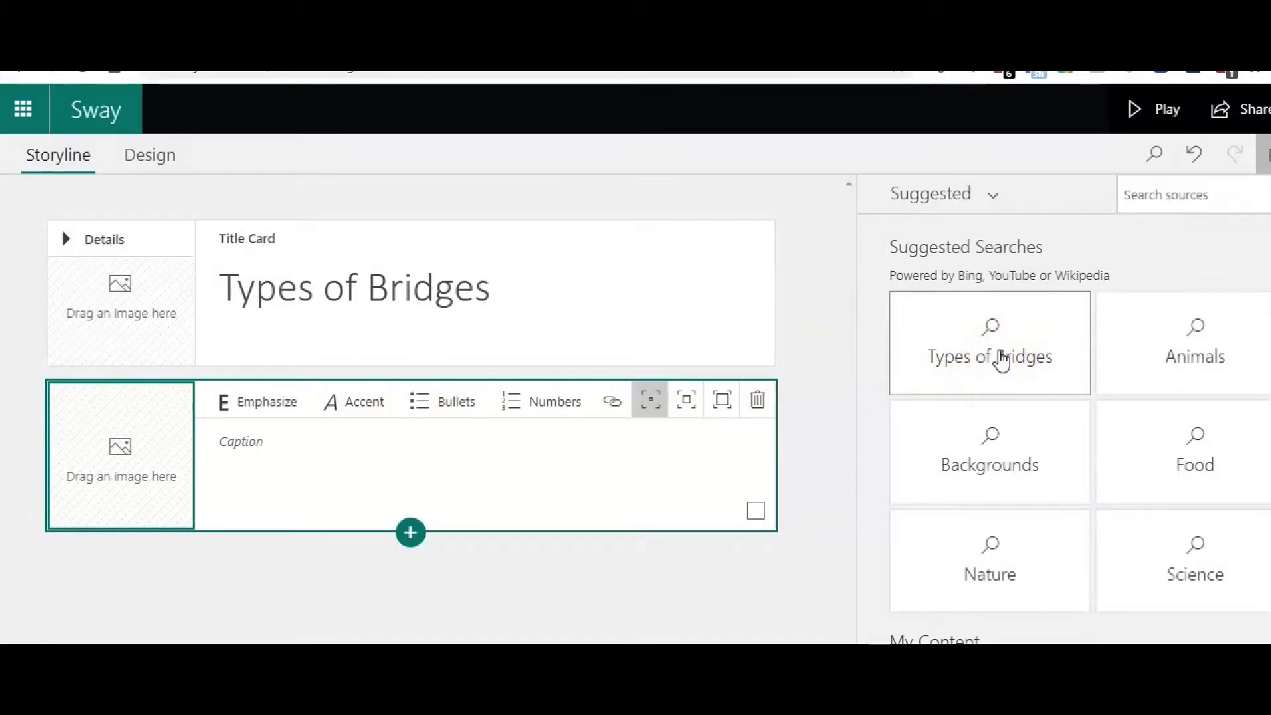
Search the suggested images for 'golden gate bridge'
left_click(1001, 359)
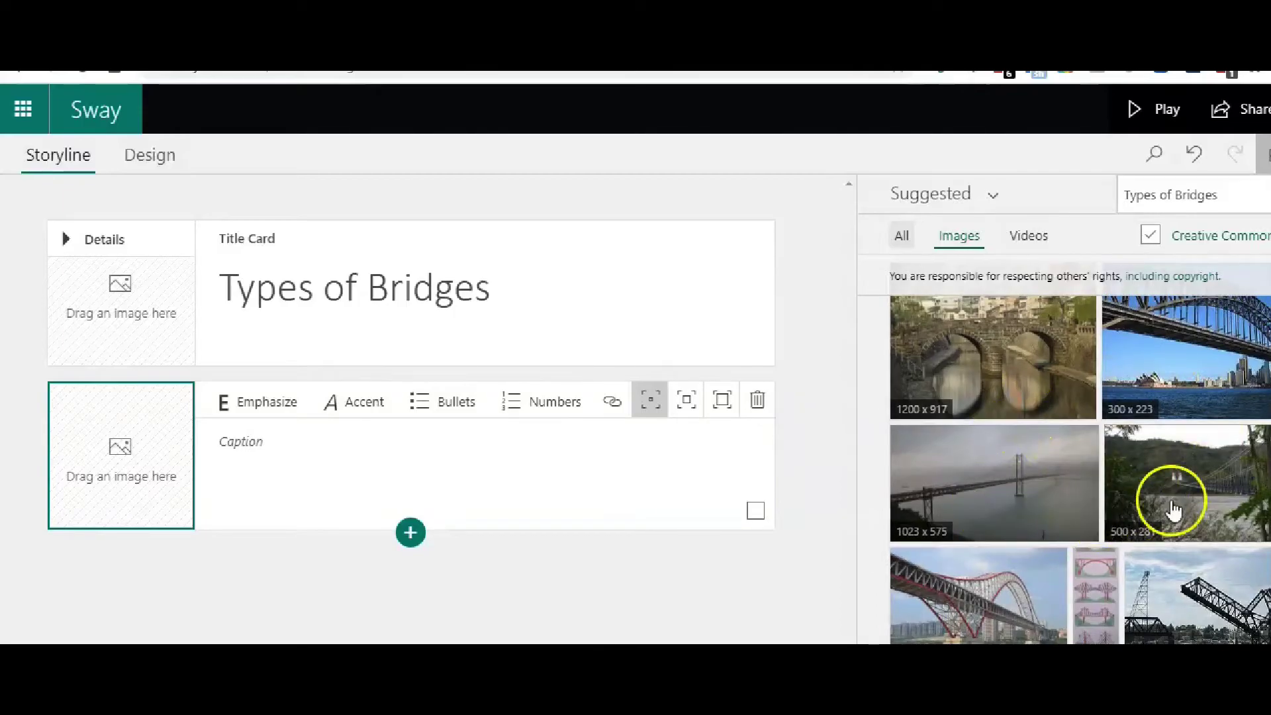
scroll(1093, 532, "down", 3)
scroll(1091, 538, "up", 3)
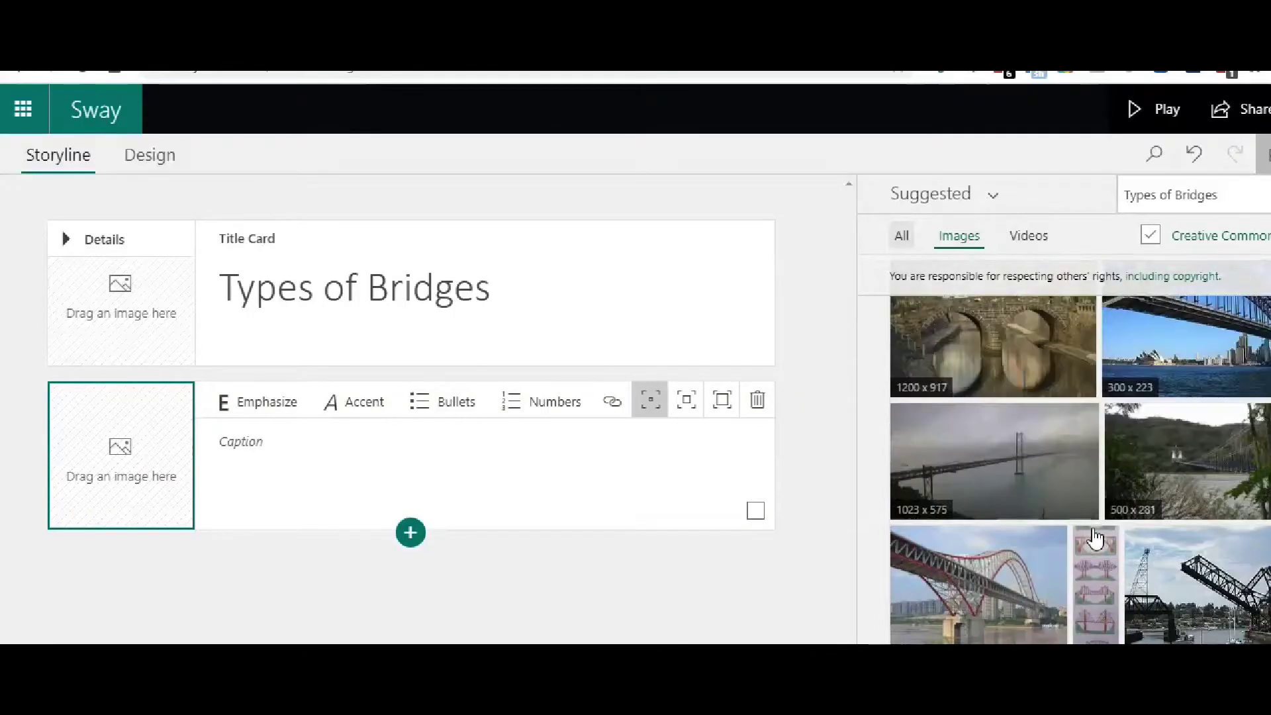
left_click(1221, 198)
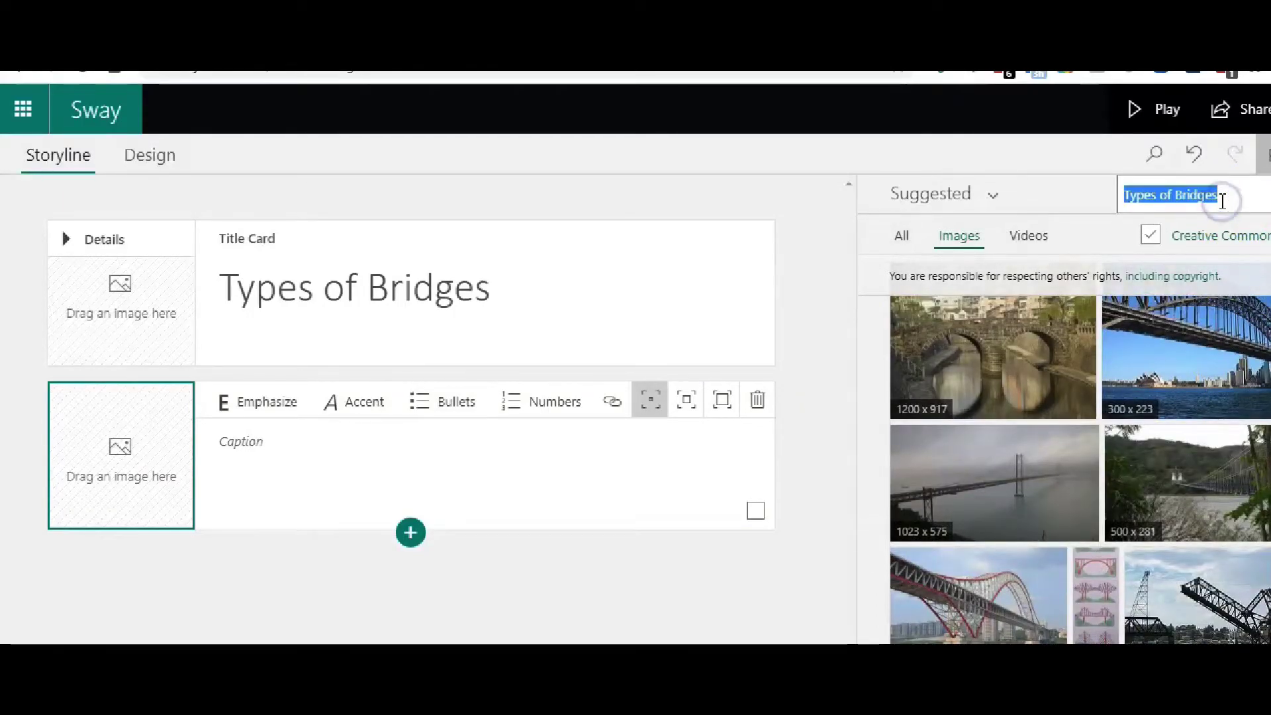
key("BackSpace")
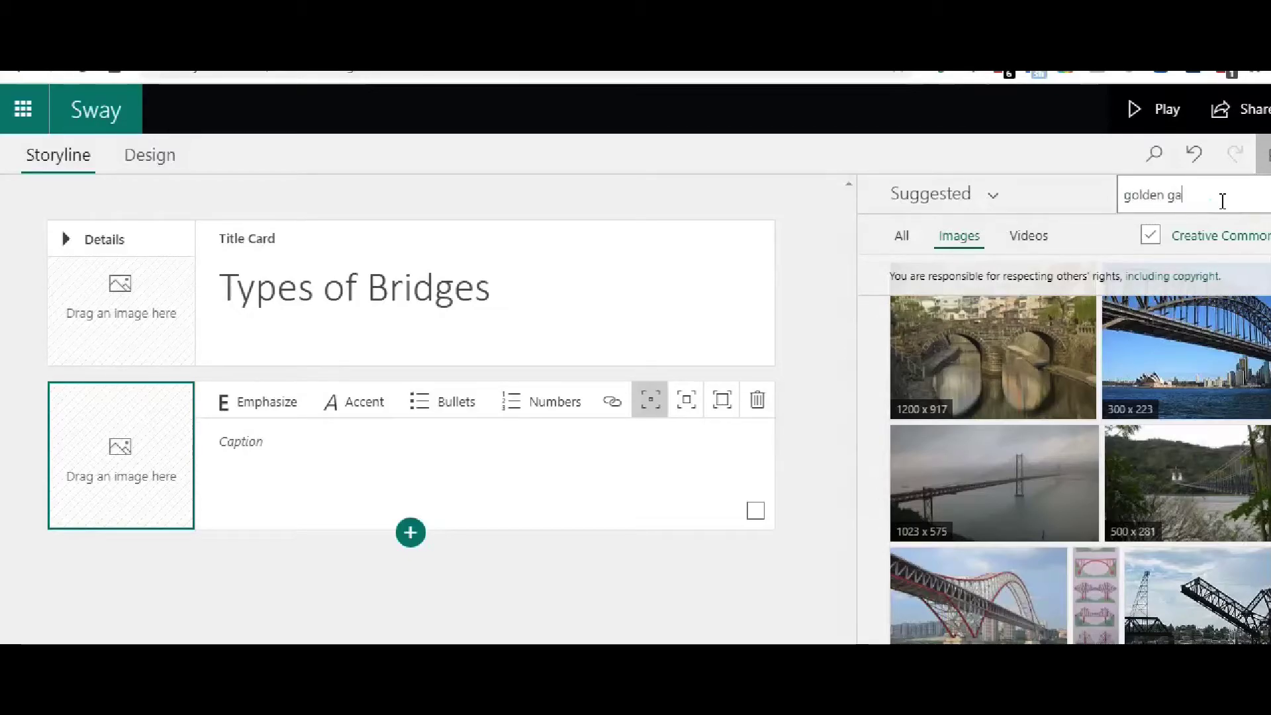
type("golden gate bridge")
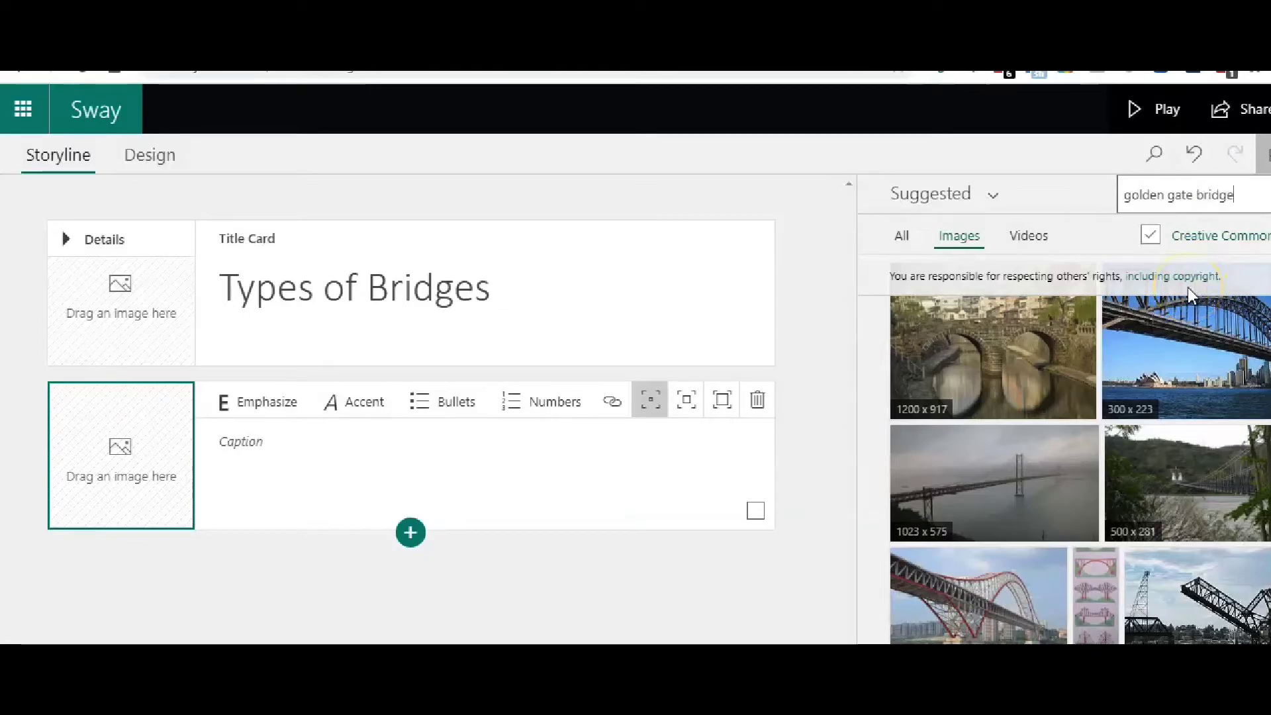
key("Return")
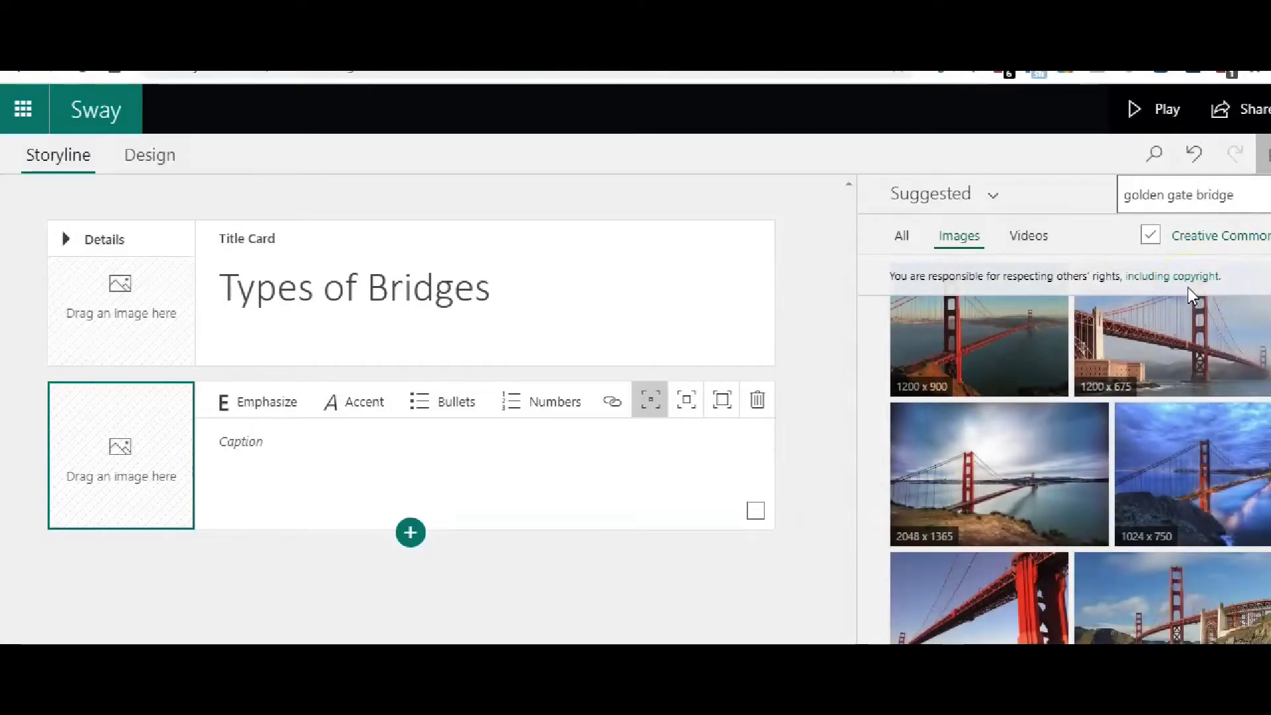
Add the 1200 x 675 Golden Gate Bridge photo to the image card
left_click(1114, 401)
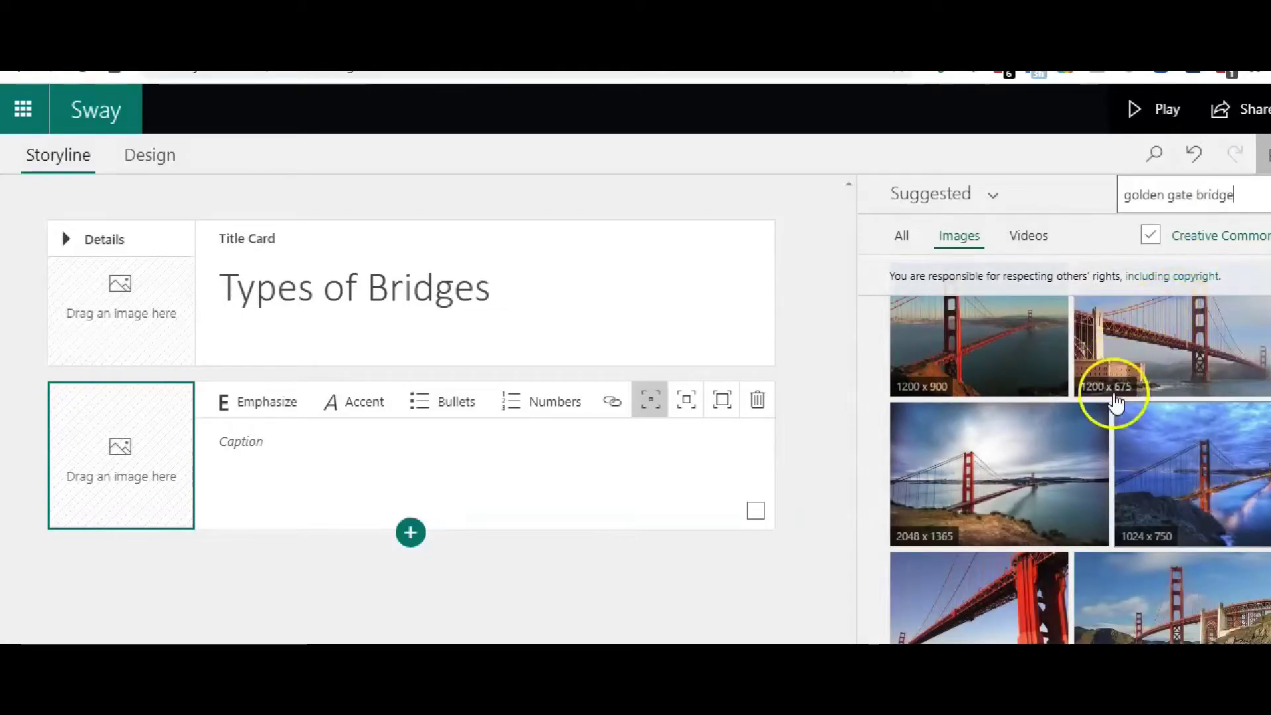
left_click(1188, 353)
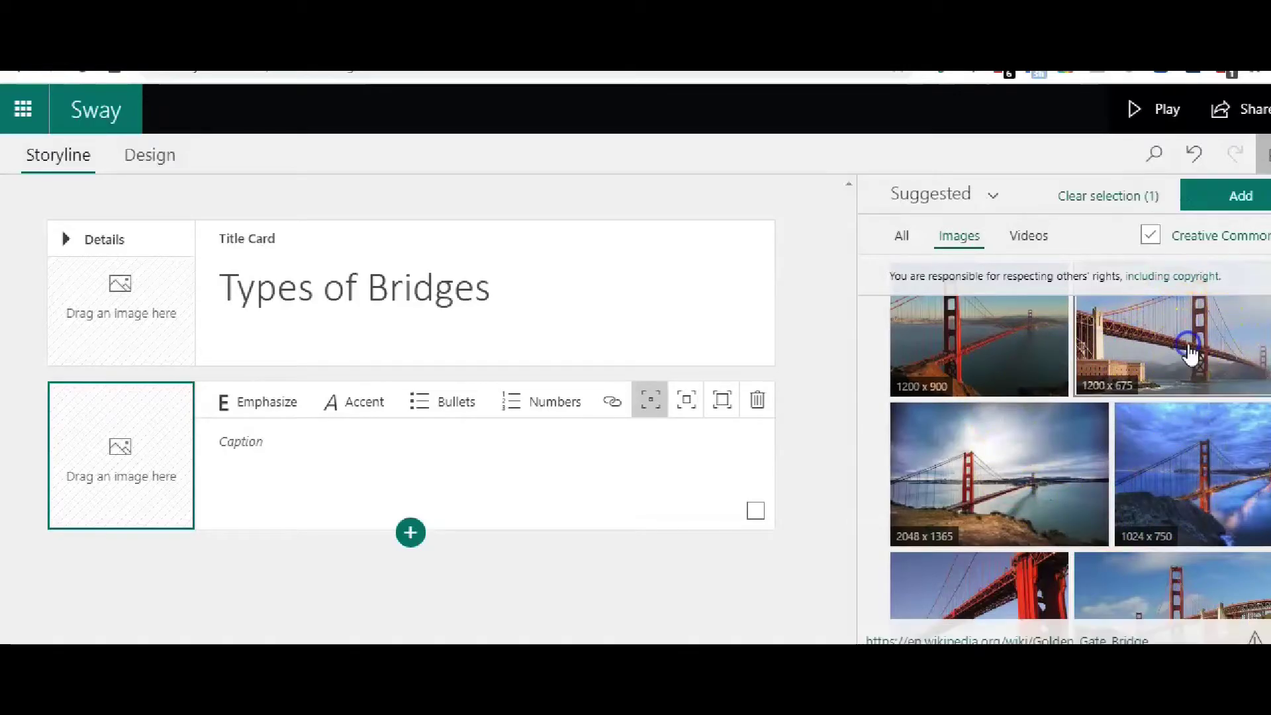
left_click(1235, 199)
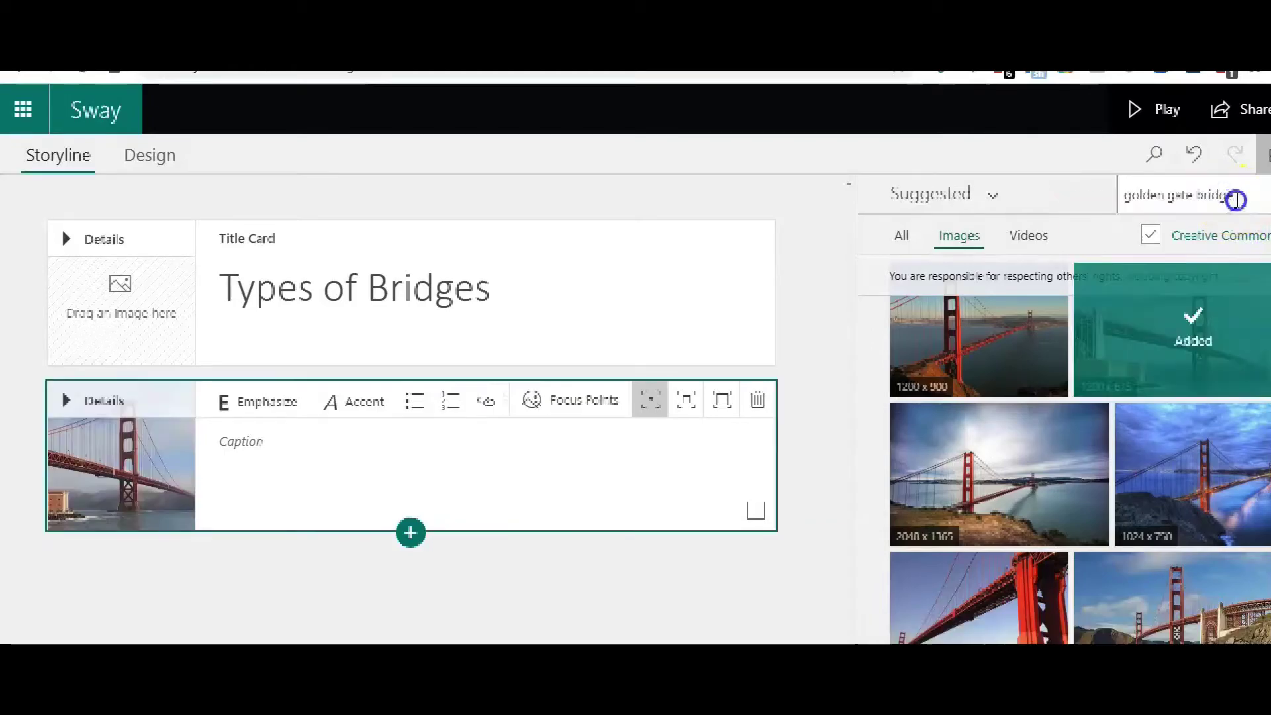
Type 'Golden Gate Bridge' into the photo's caption field
left_click(237, 449)
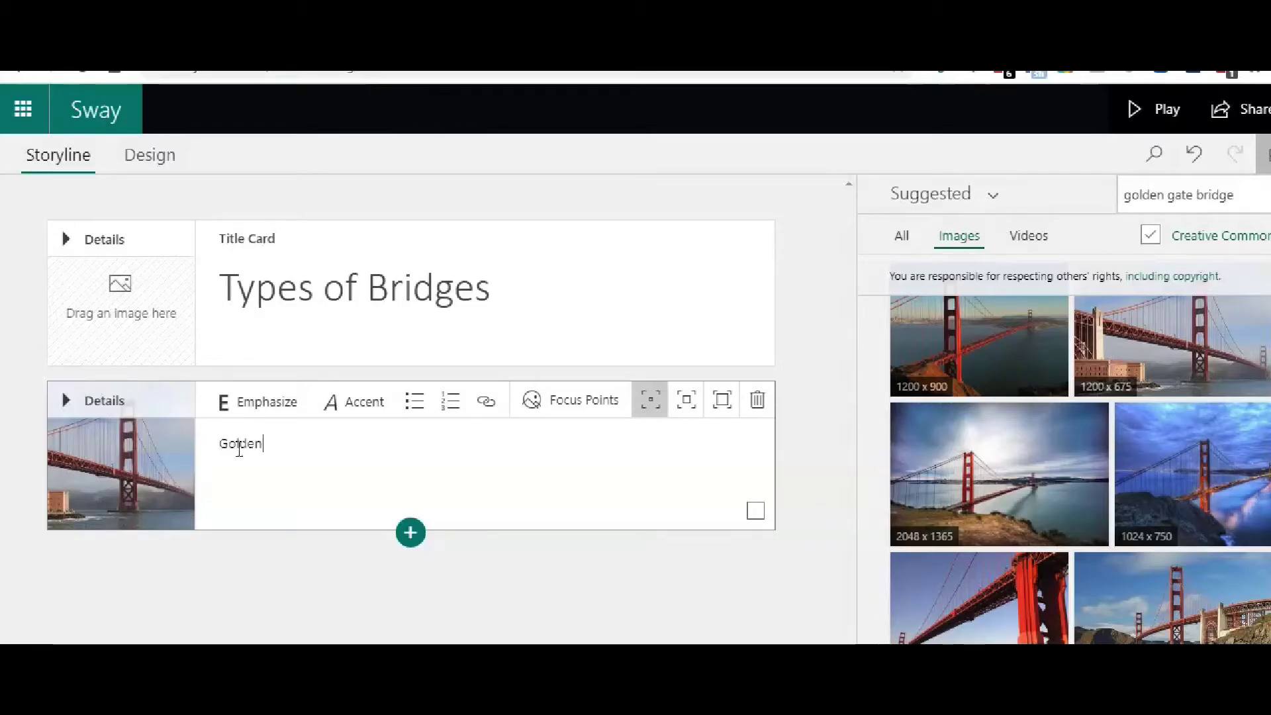
type("Golden Gate Bridg")
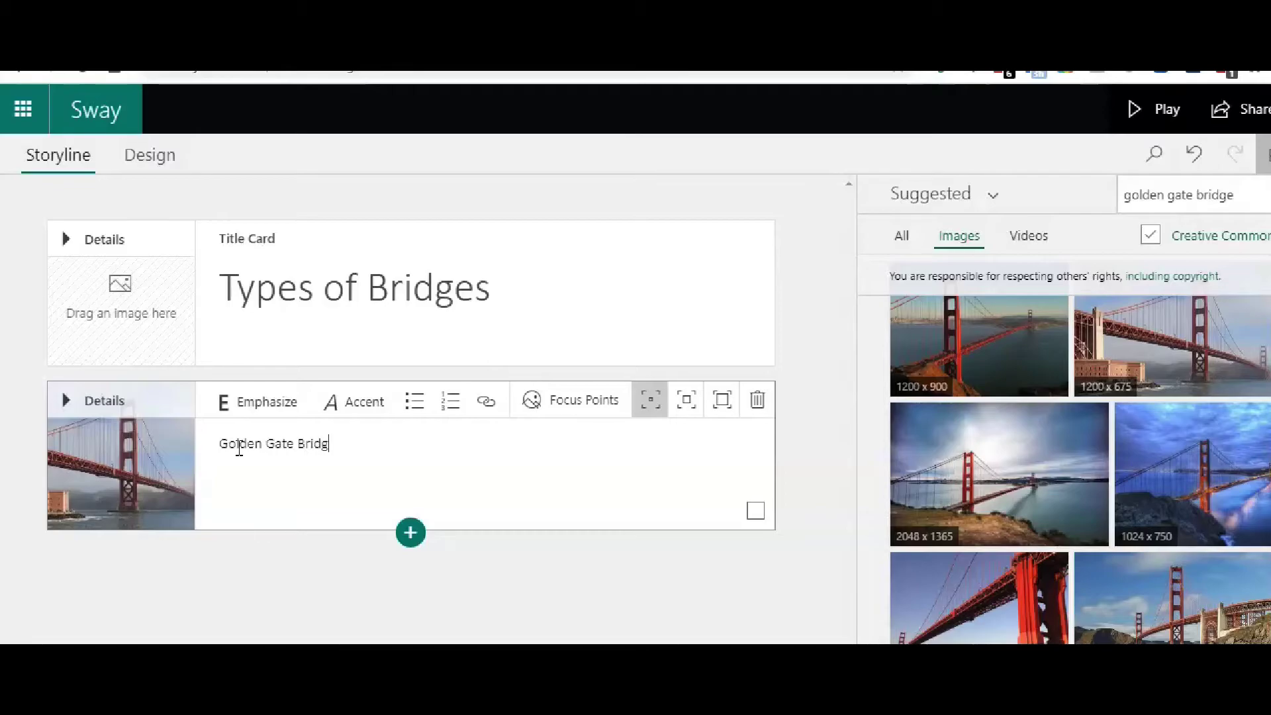
type("e - San Frrancisco, CA")
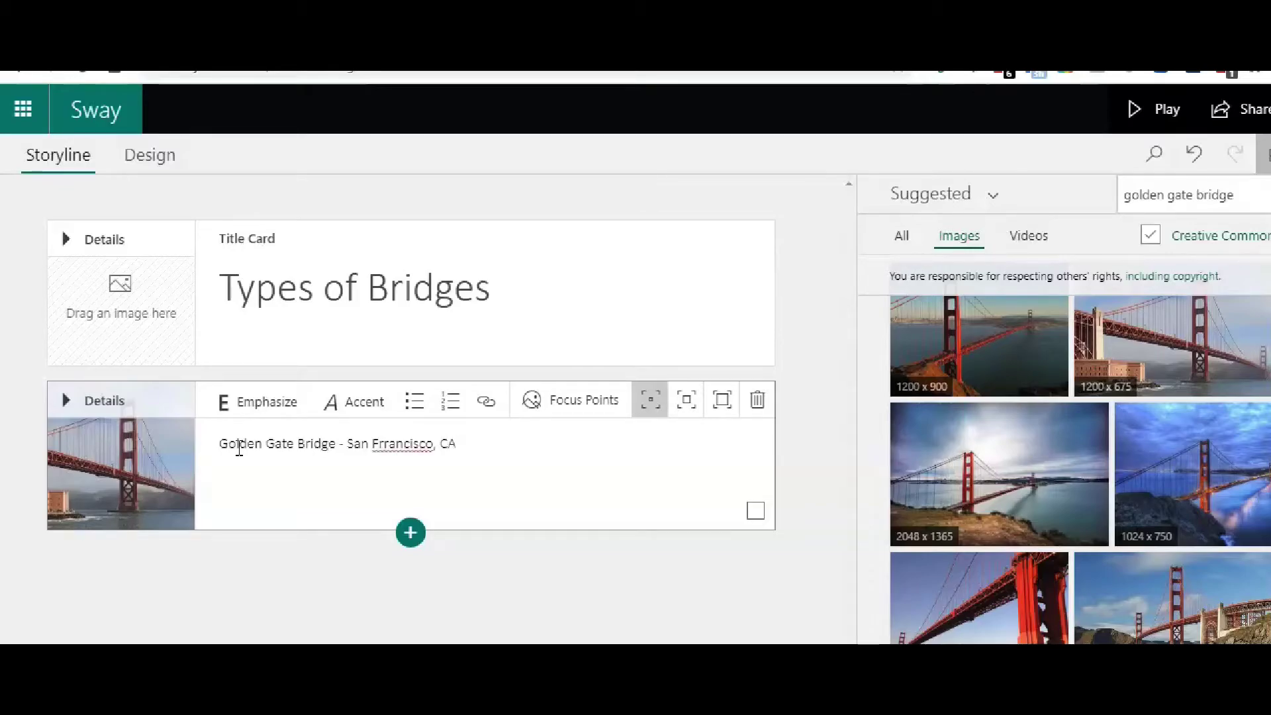
Finish the caption, then open and dismiss the Insert Content choices without adding anything
left_click(473, 579)
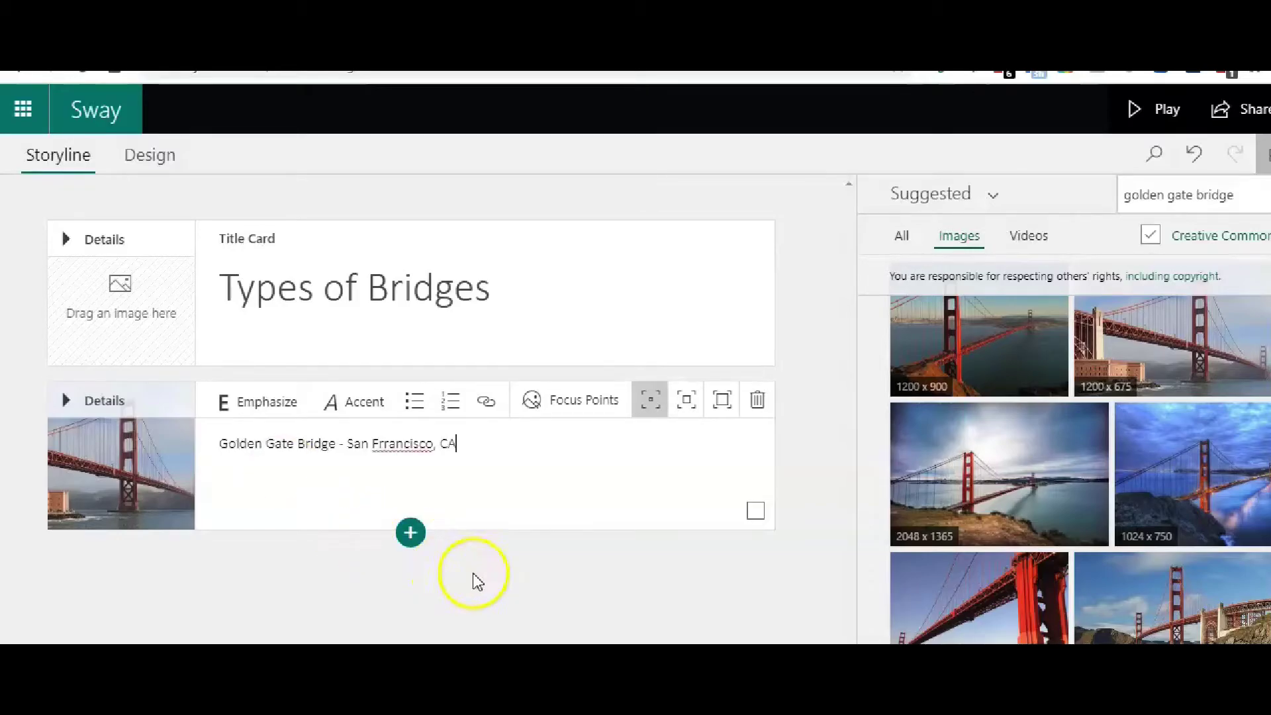
left_click(410, 534)
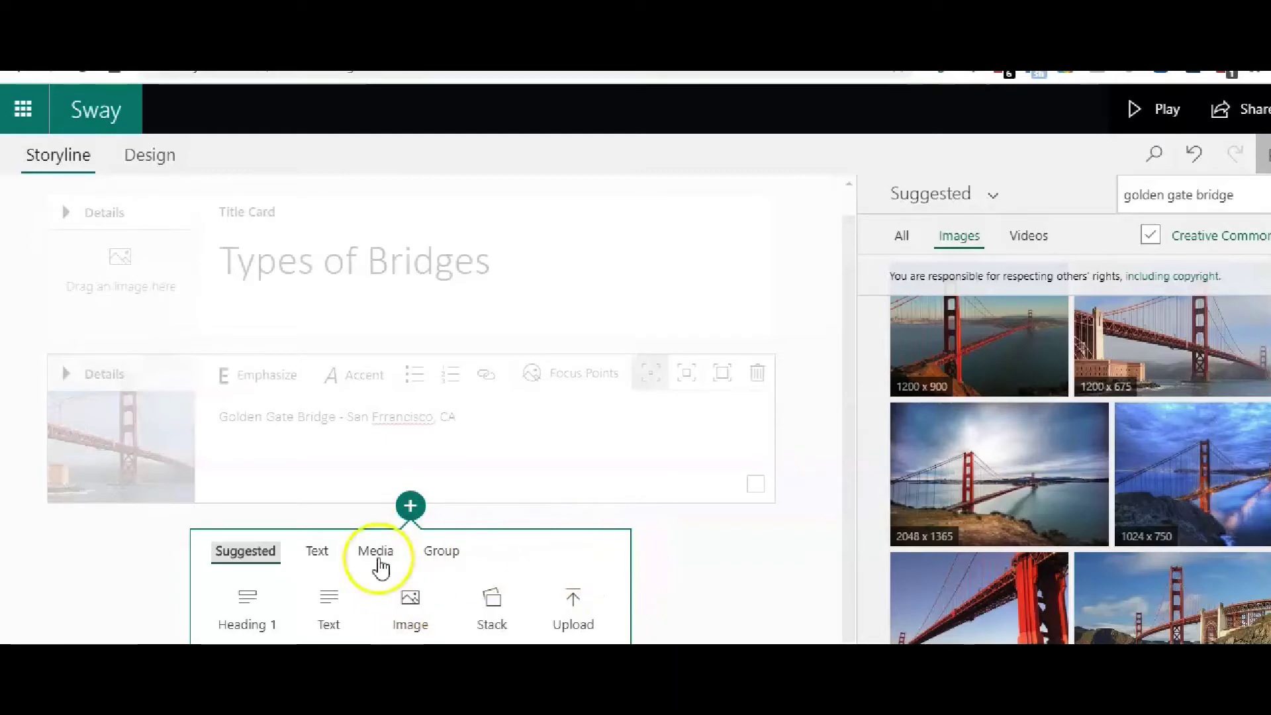
left_click(698, 571)
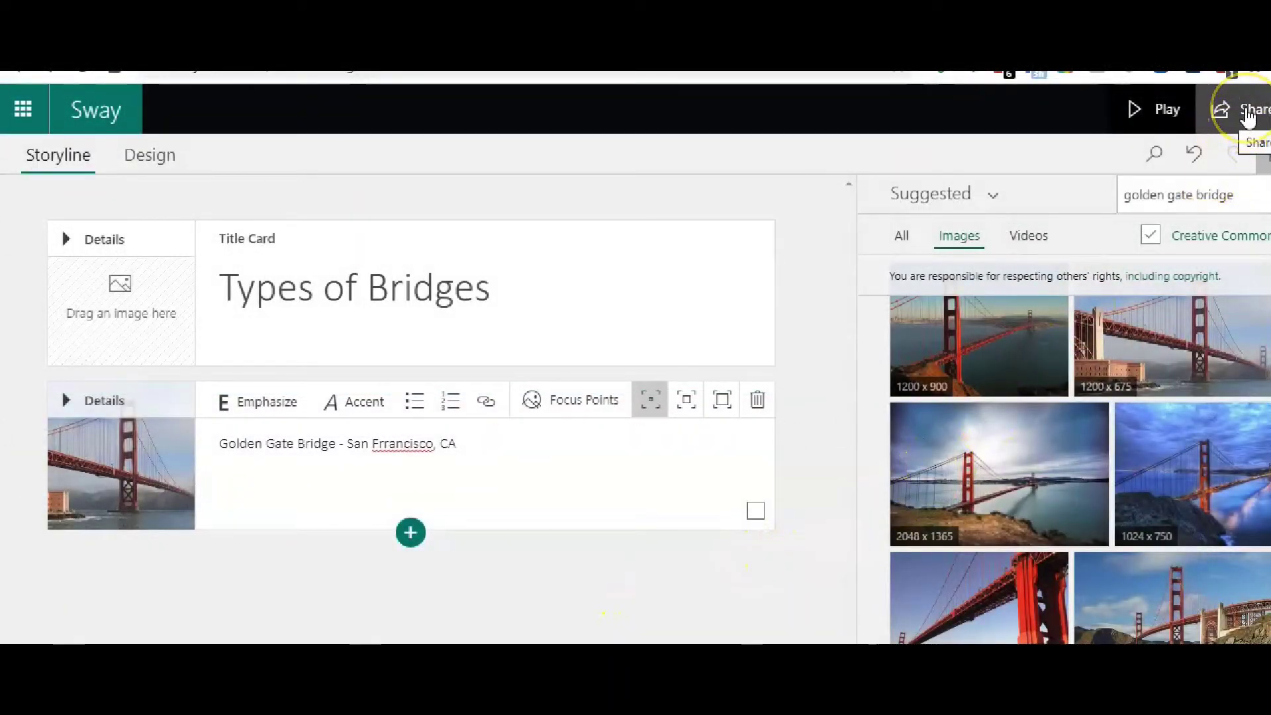
Open the Share options and copy the Sway's view-only link
left_click(1247, 117)
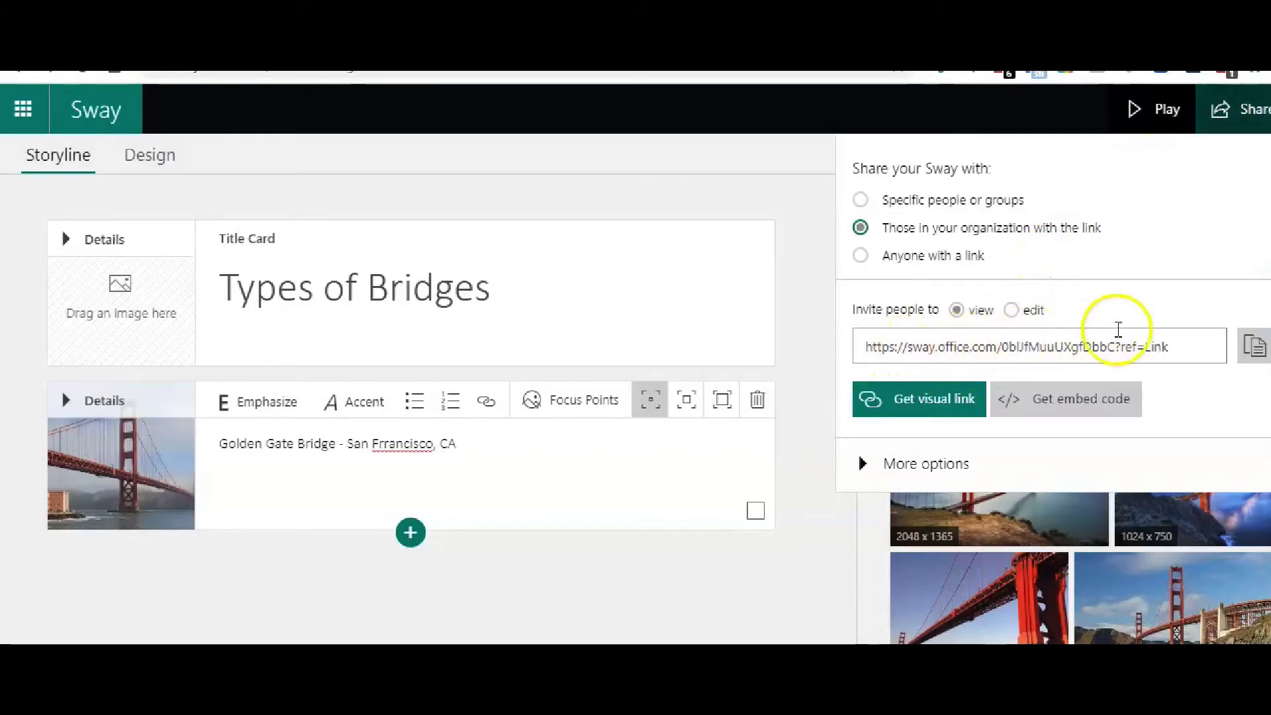
left_click(1252, 343)
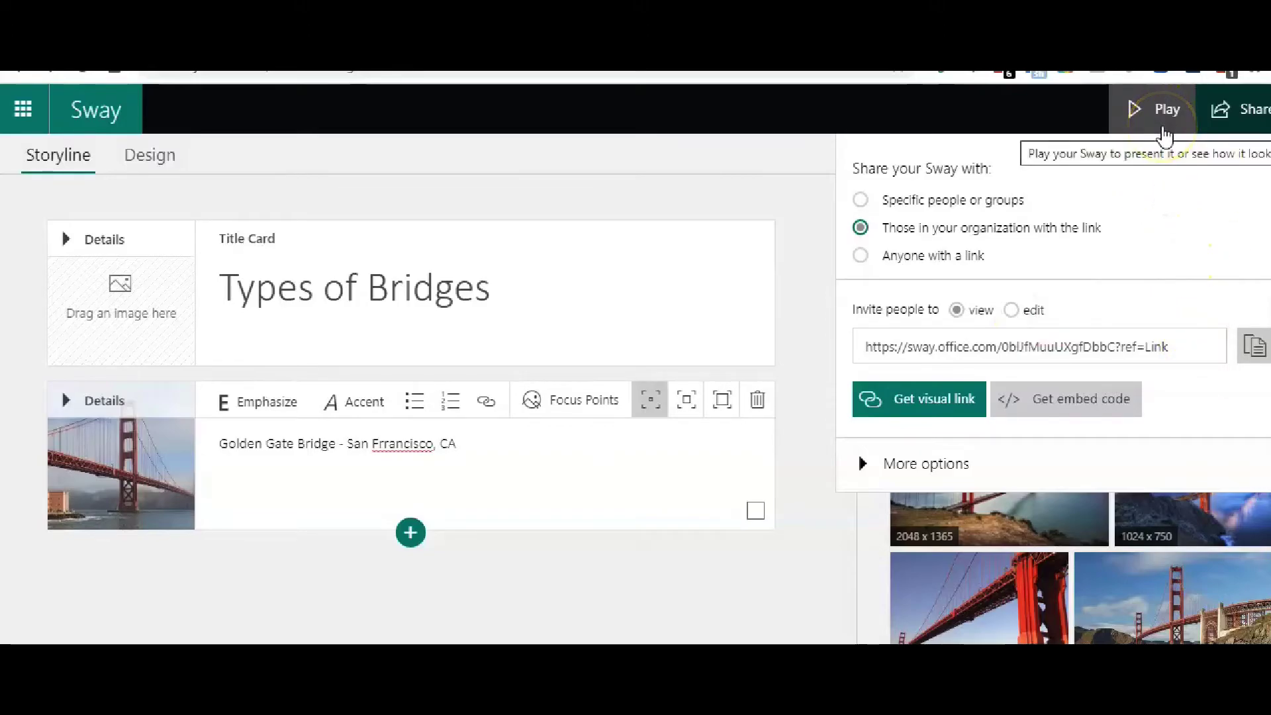
Return to the home page and open 'Types of Robots - Car Industry' from My Sways
left_click(96, 122)
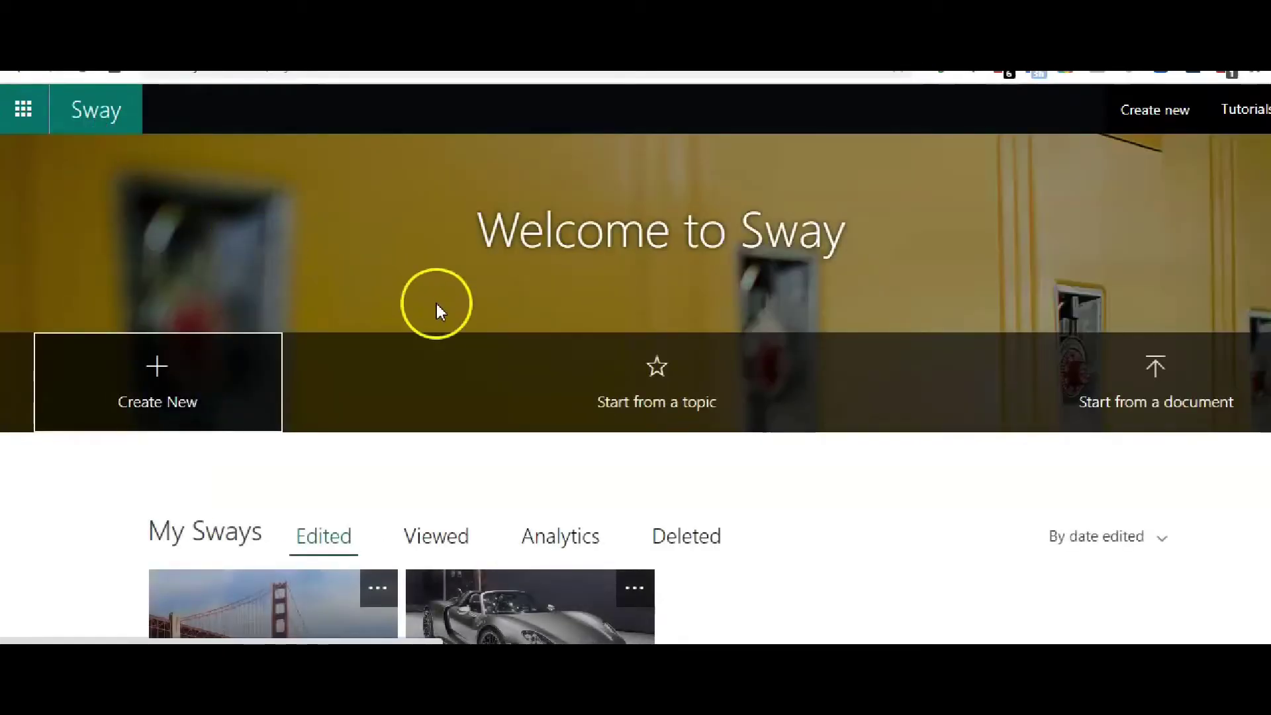
scroll(450, 323, "down", 3)
left_click(530, 448)
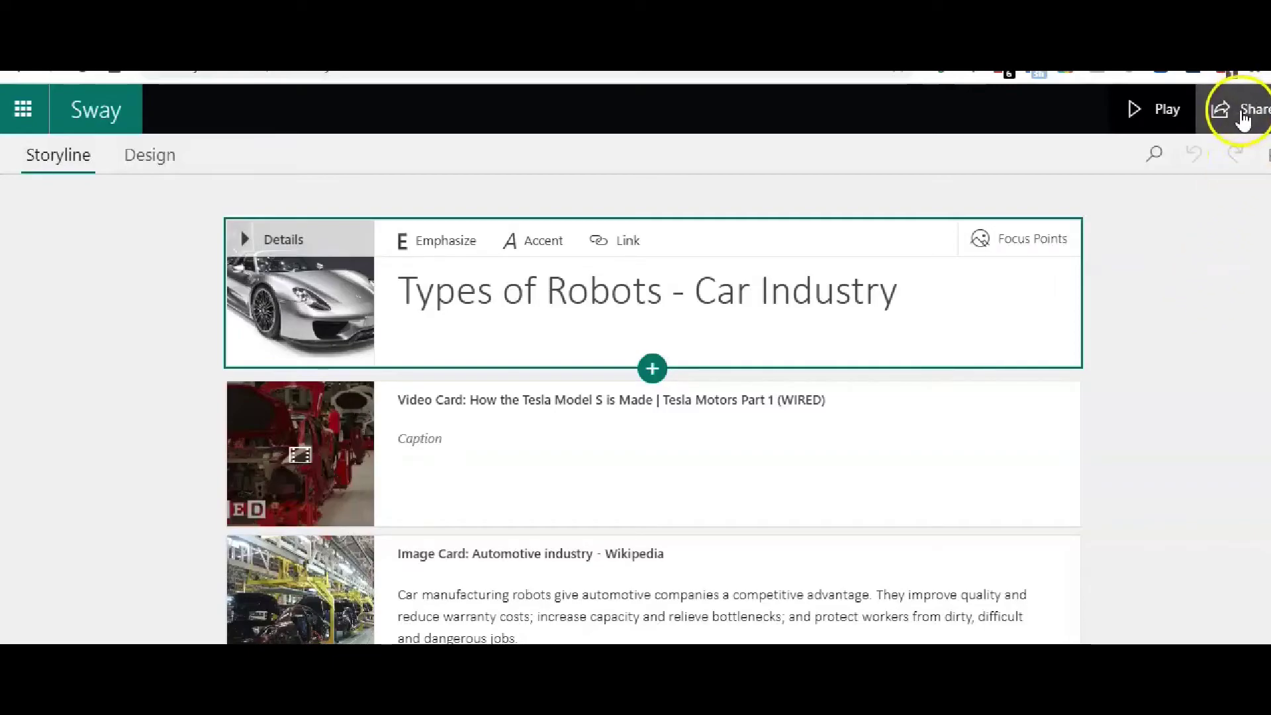
Play the Types of Robots Sway and scroll down and back up through it
left_click(1160, 121)
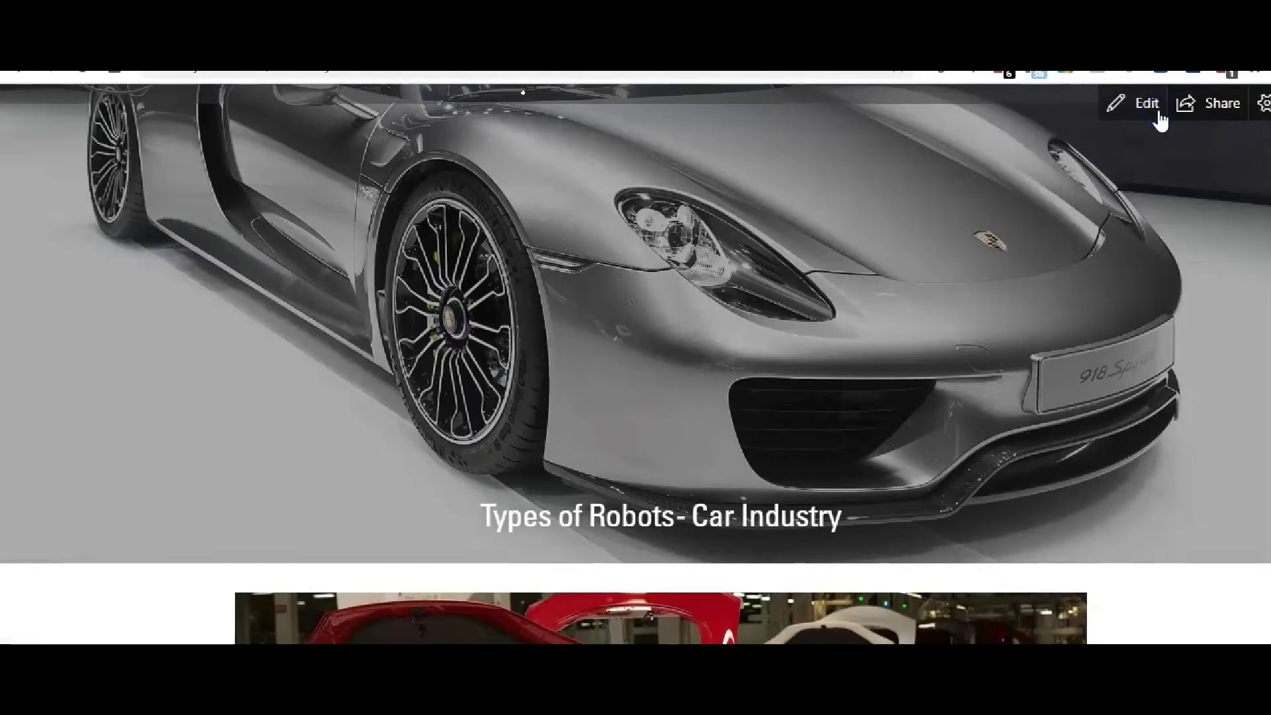
scroll(1152, 266, "down", 8)
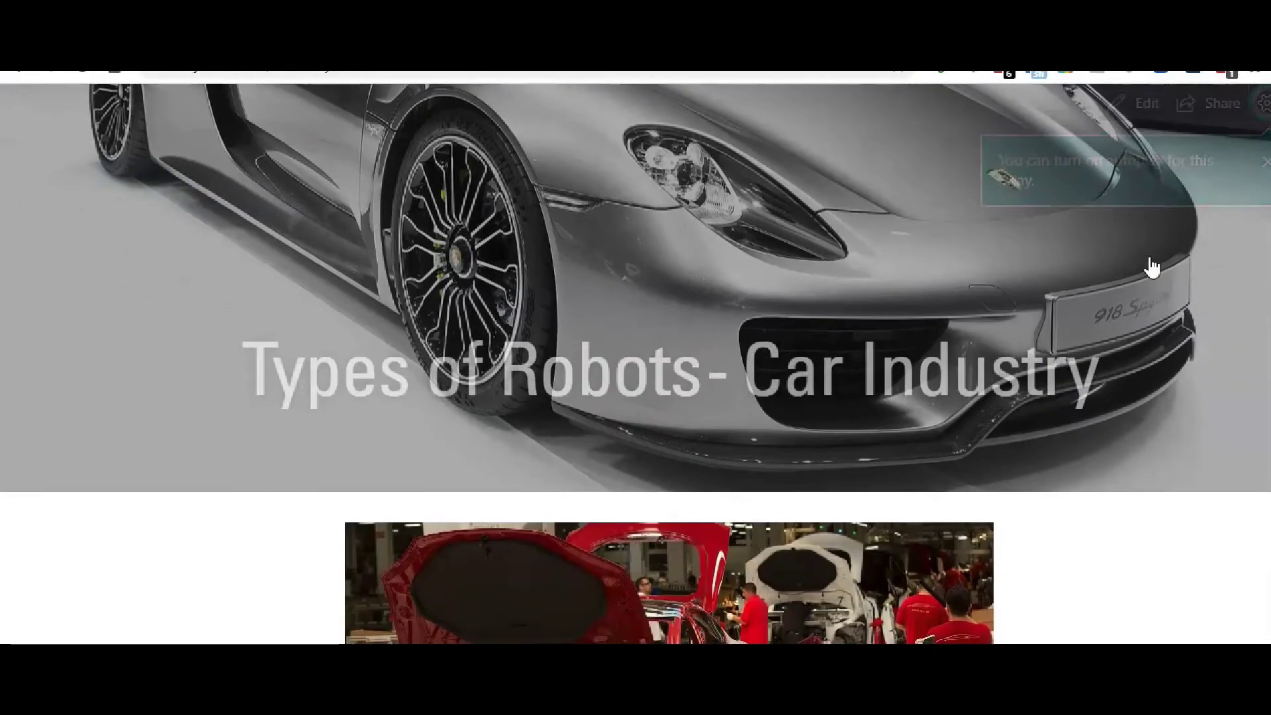
scroll(1152, 267, "down", 10)
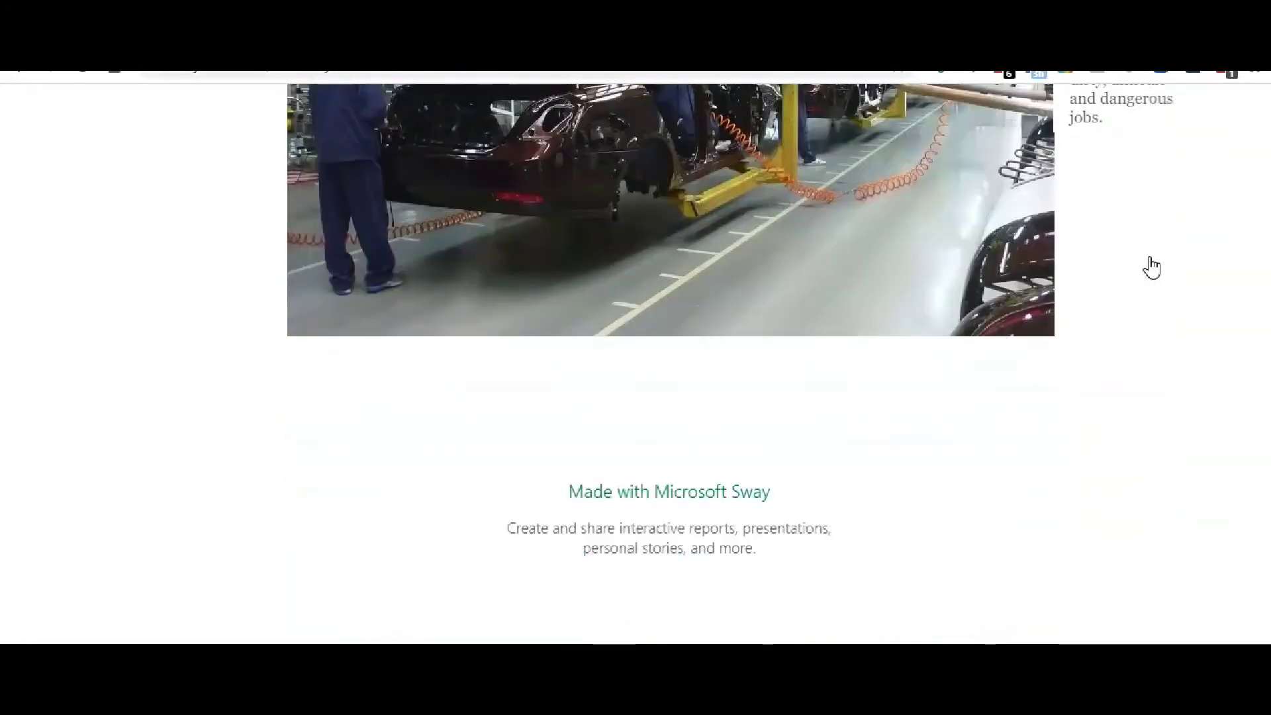
scroll(1152, 267, "up", 7)
scroll(1152, 266, "up", 5)
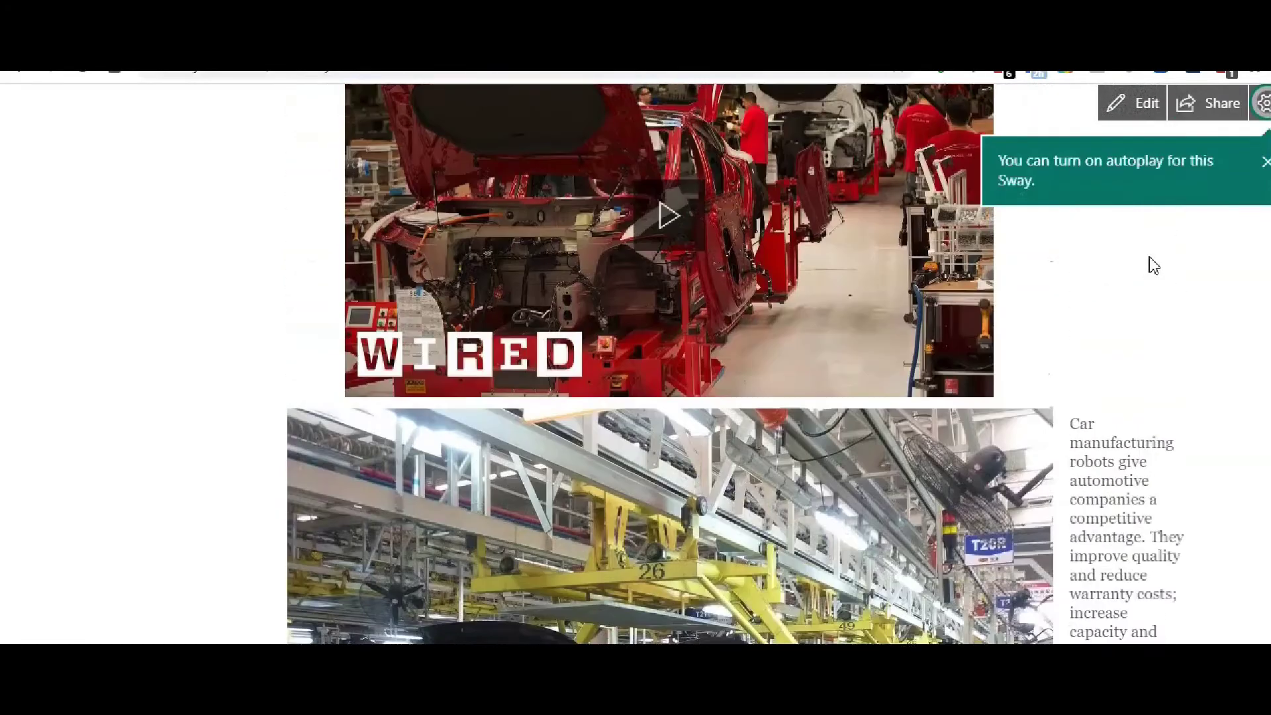
scroll(1151, 268, "up", 5)
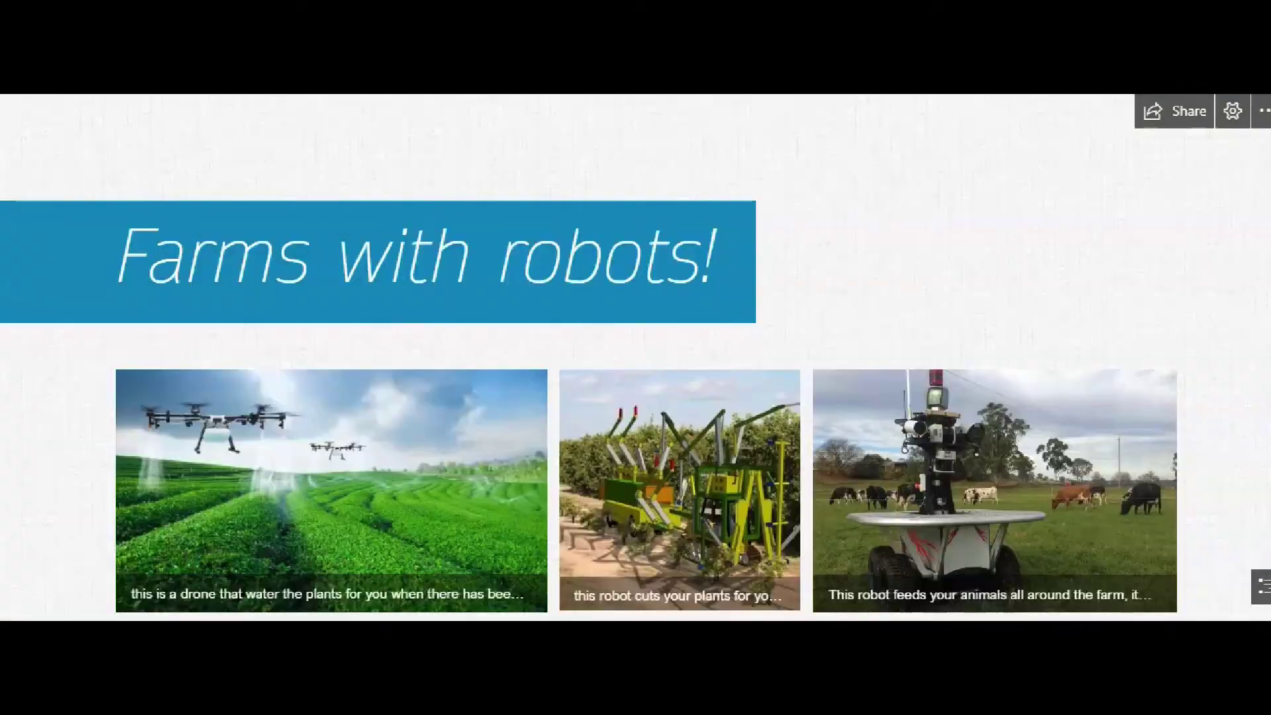
scroll(992, 238, "down", 5)
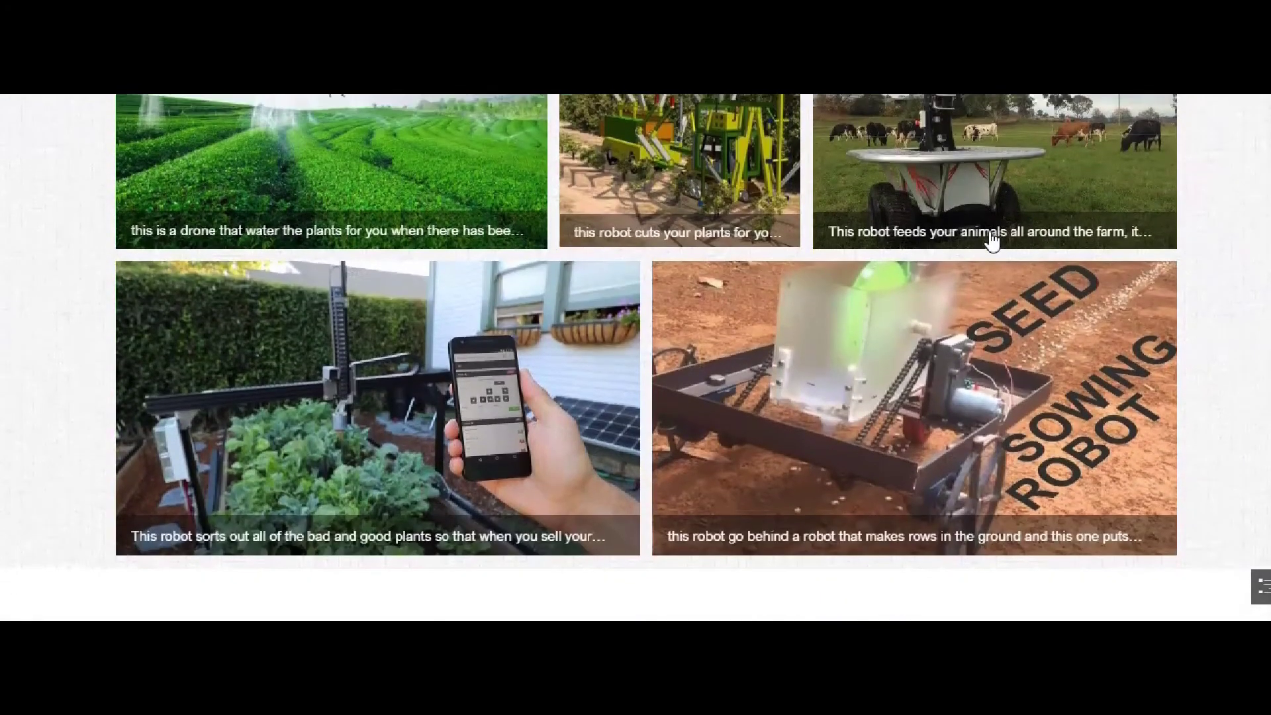
Scroll the playing Sway from the farm robots to the Smart Home mopping robot
scroll(993, 242, "up", 3)
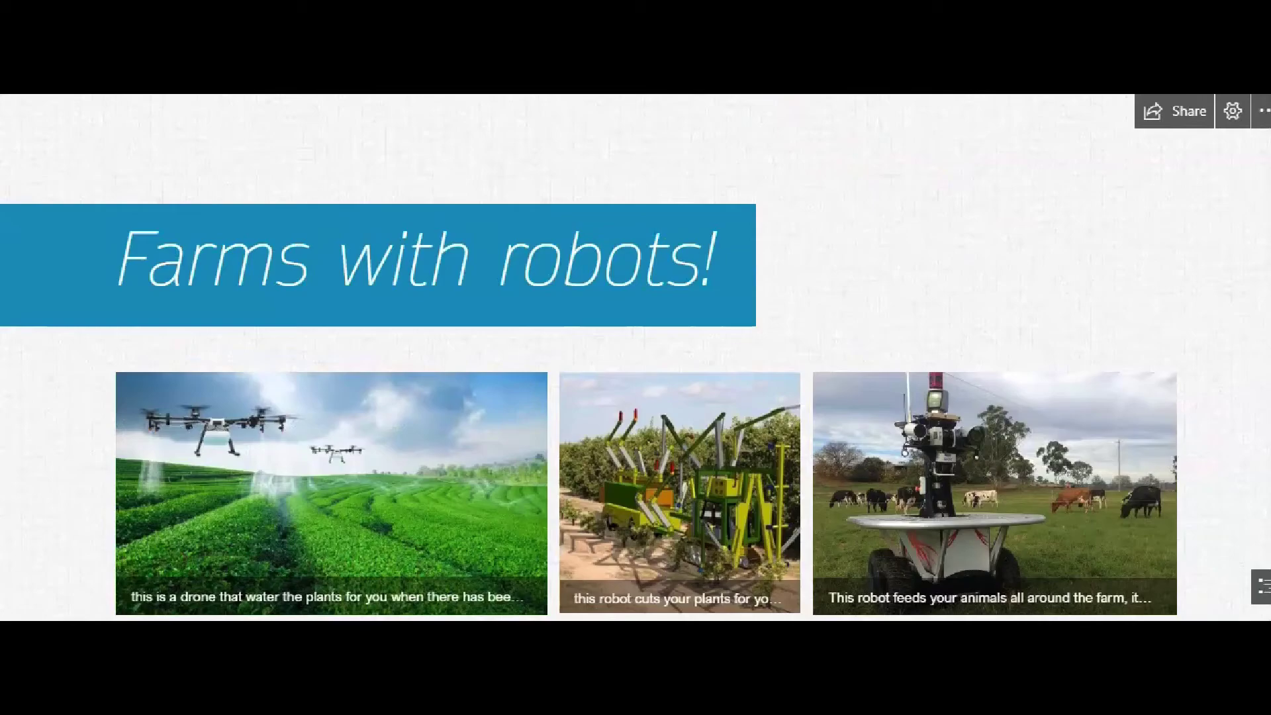
scroll(636, 357, "down", 3)
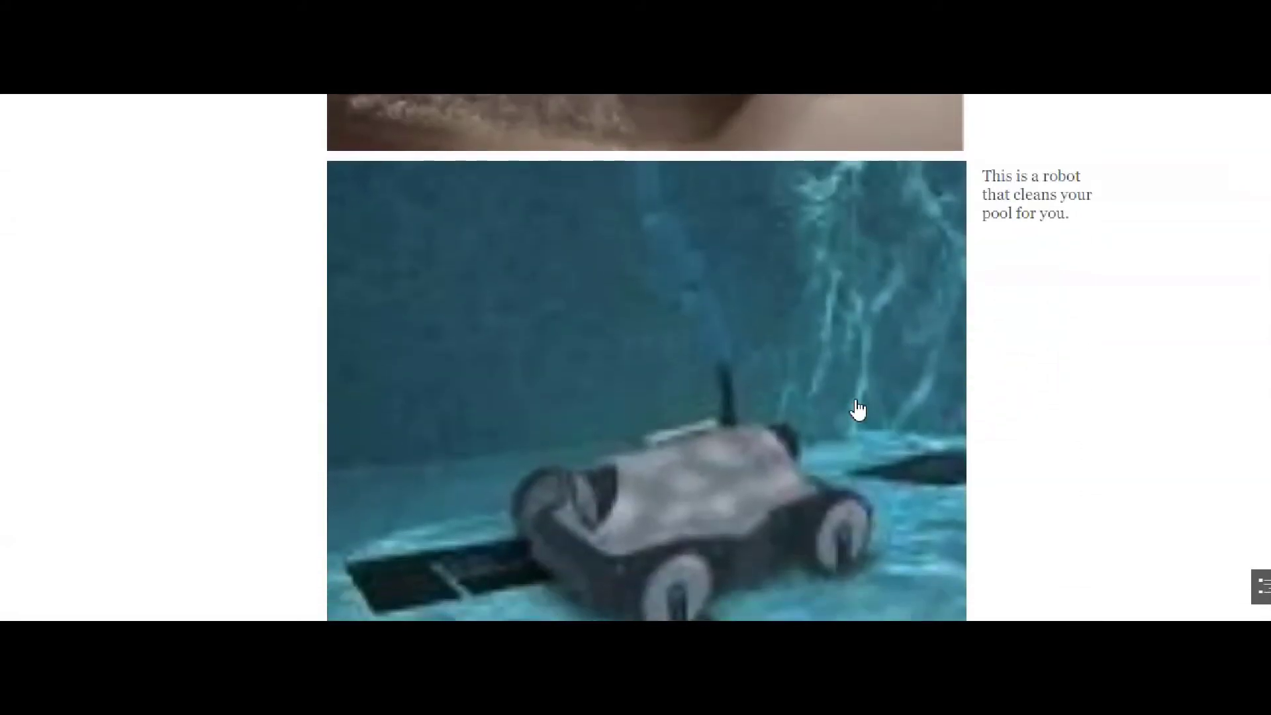
scroll(857, 410, "down", 6)
scroll(857, 410, "up", 15)
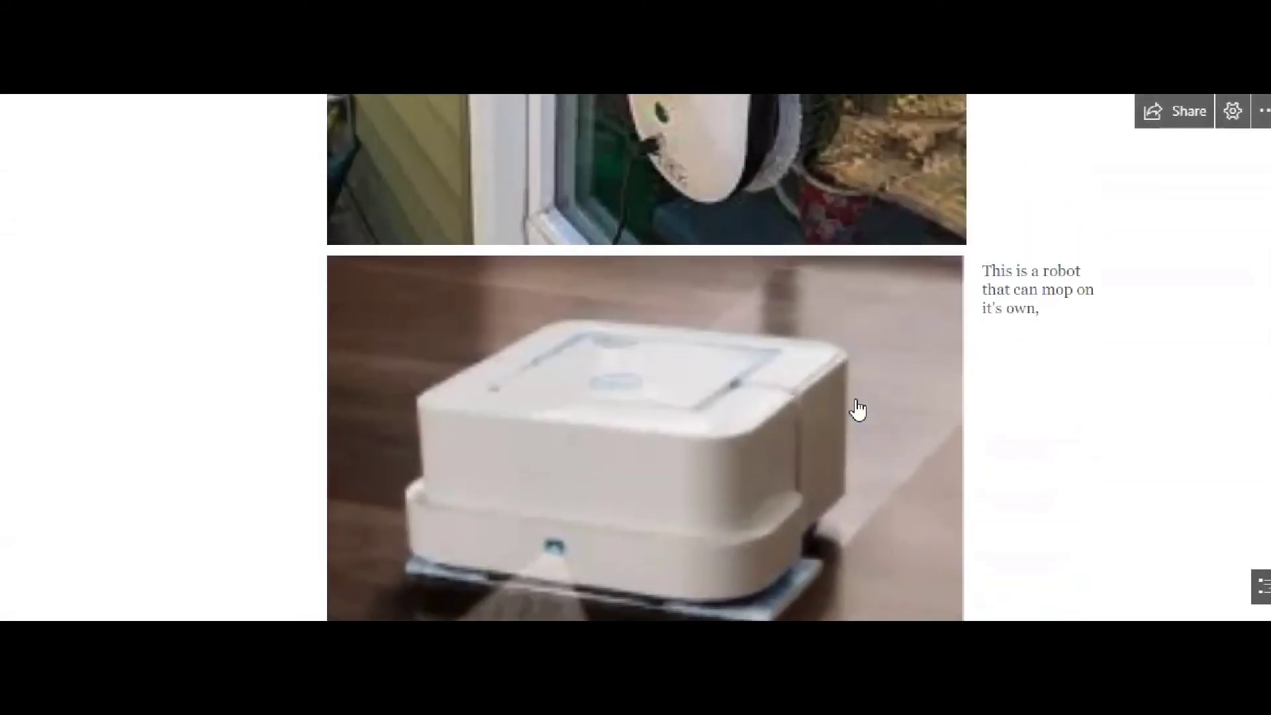